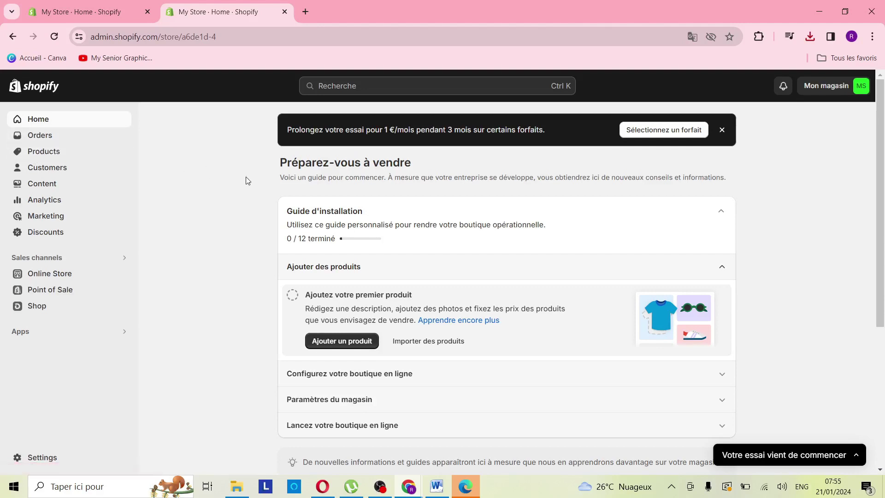
# Start a new product in the store's product list and title it "pantalon jean"
pyautogui.click(45, 155)
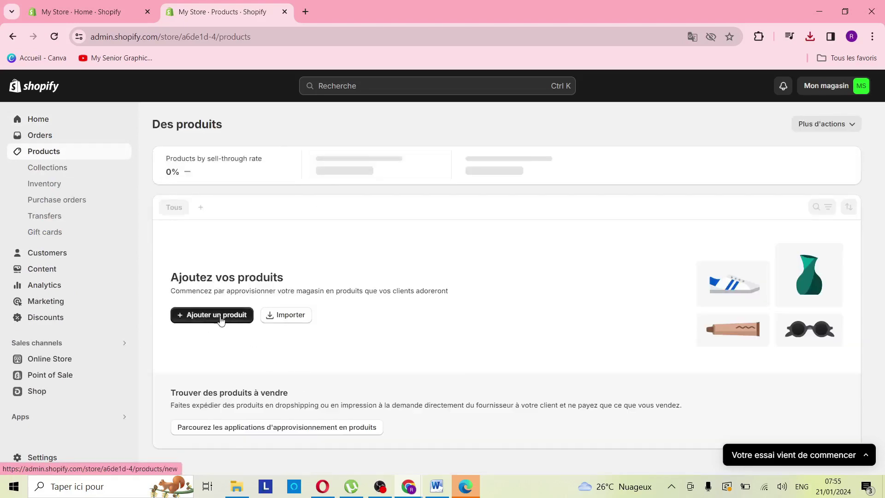
pyautogui.click(216, 318)
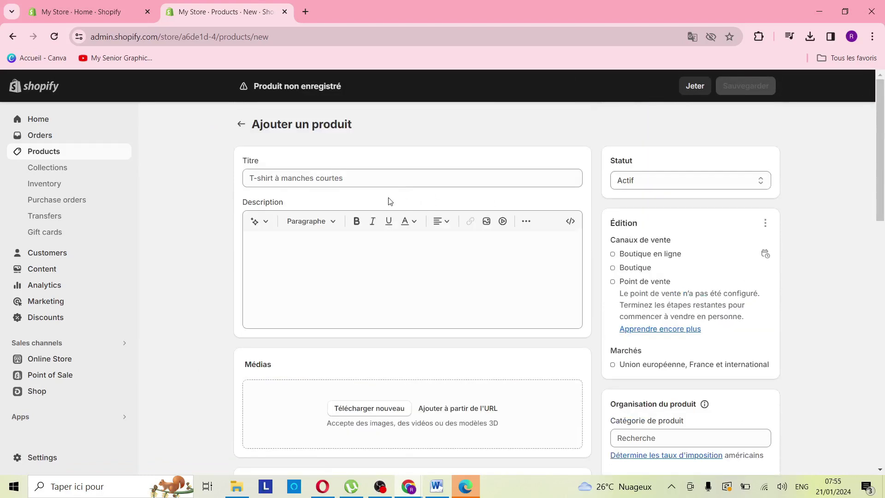
pyautogui.click(406, 177)
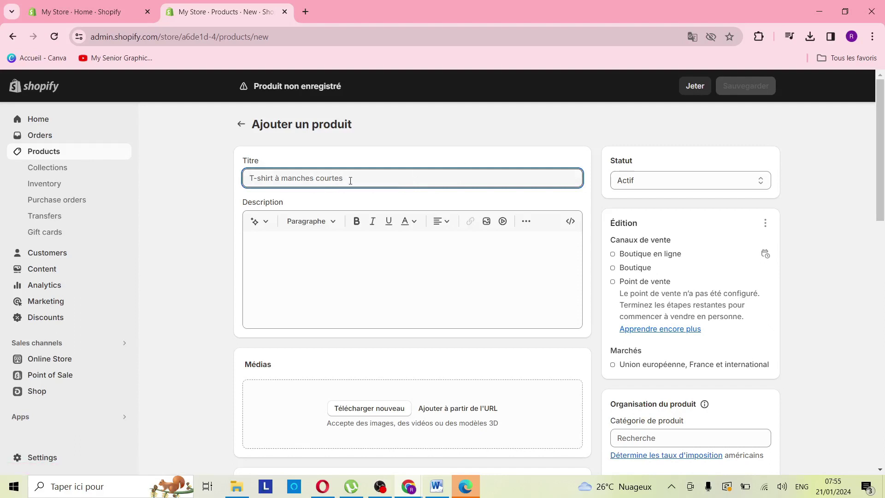
pyautogui.write('pant')
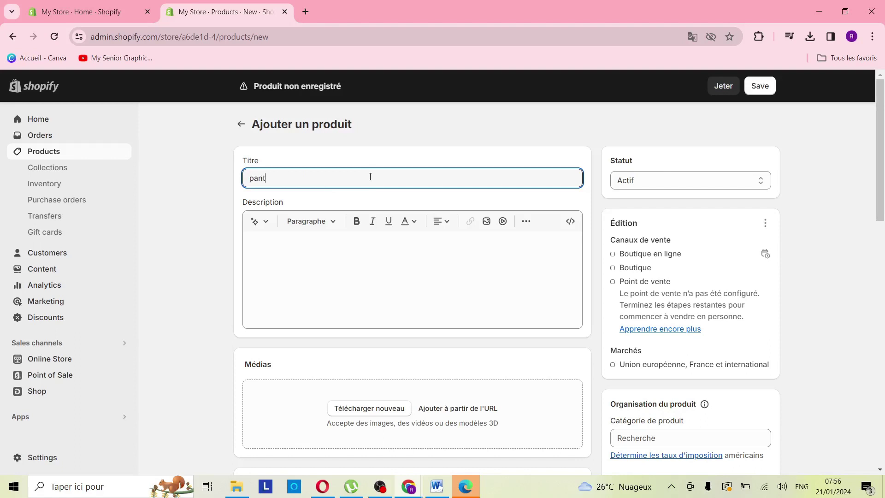
pyautogui.write('alon jean')
# Paste the copied French text about the Levi's 501 jeans into the product description
pyautogui.click(371, 258)
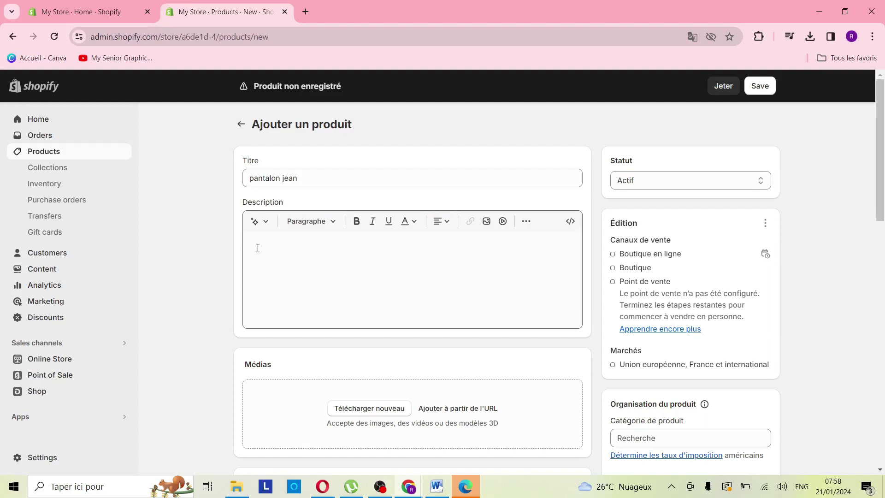
pyautogui.click(283, 252)
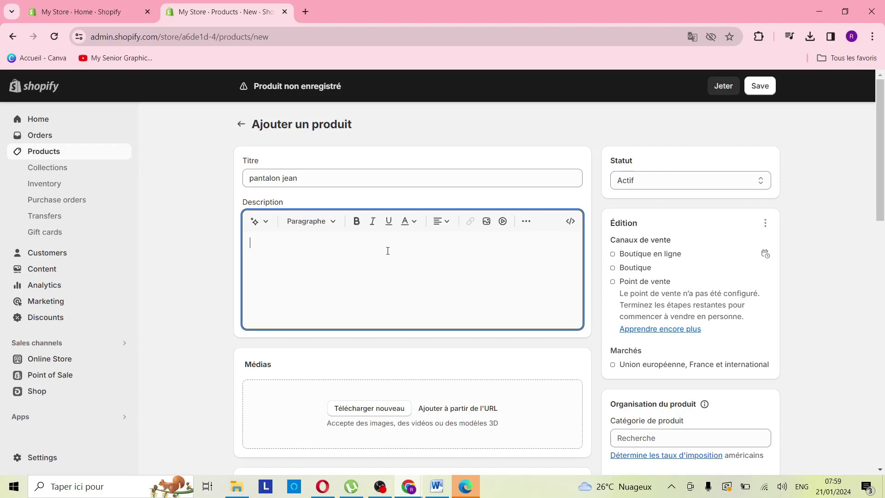
pyautogui.hotkey('ctrl', 'v')
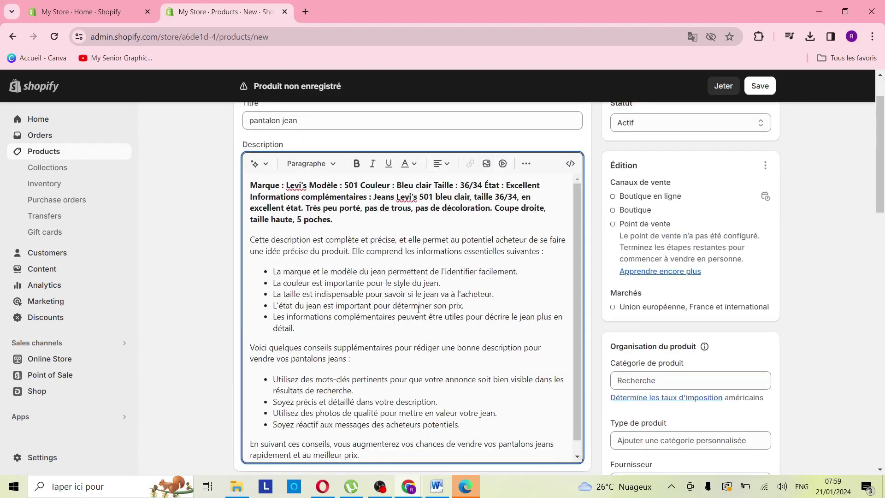
pyautogui.scroll(-1, 418, 308)
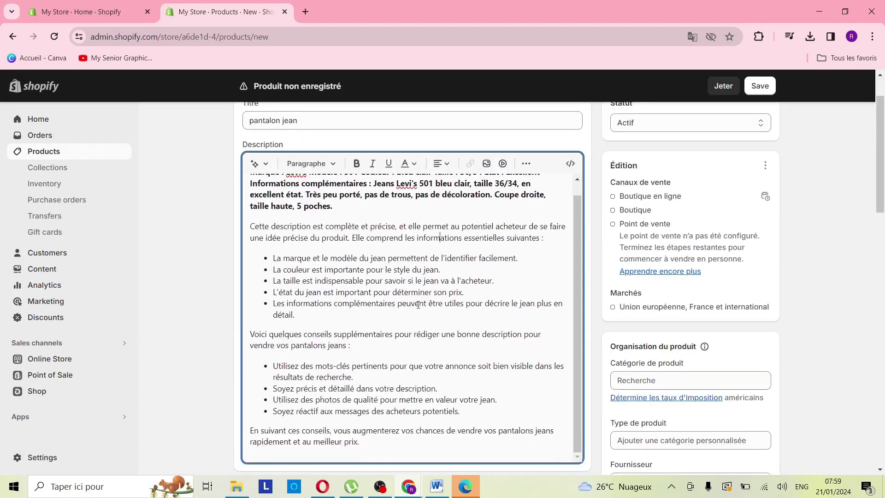
pyautogui.click(232, 265)
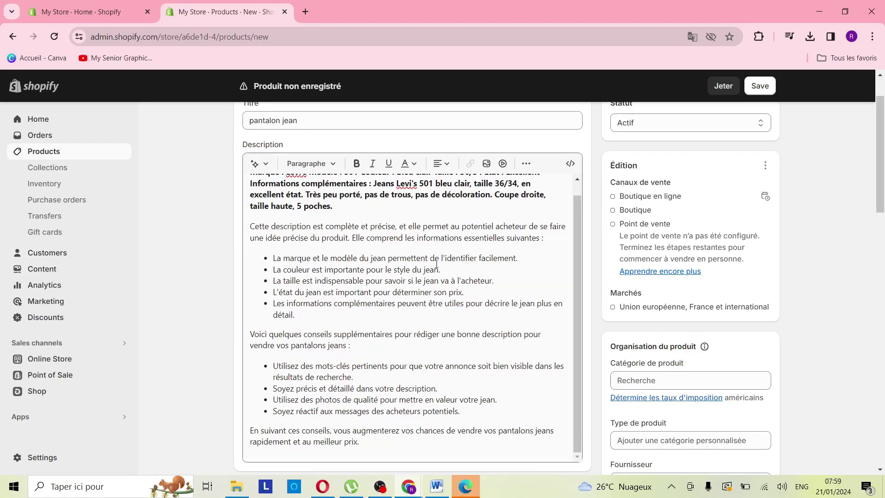
# Upload the images pexels-karolina-grabowska-4210866 and pexels-karolina-grabowska-4210863 from the Téléchargements folder as product media
pyautogui.scroll(-6, 438, 263)
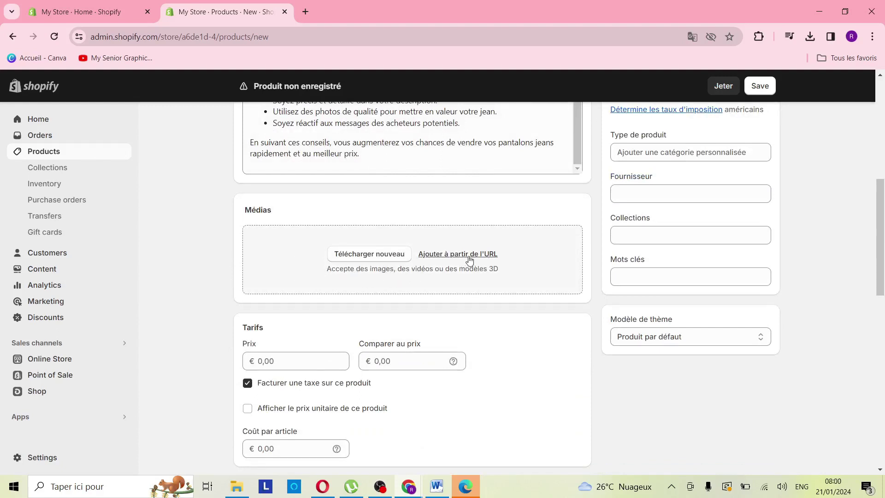
pyautogui.click(396, 254)
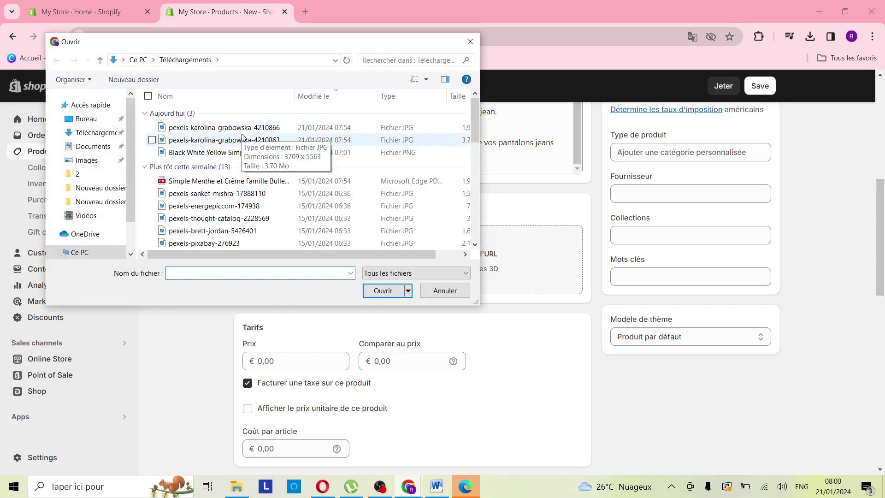
pyautogui.click(152, 127)
pyautogui.click(152, 140)
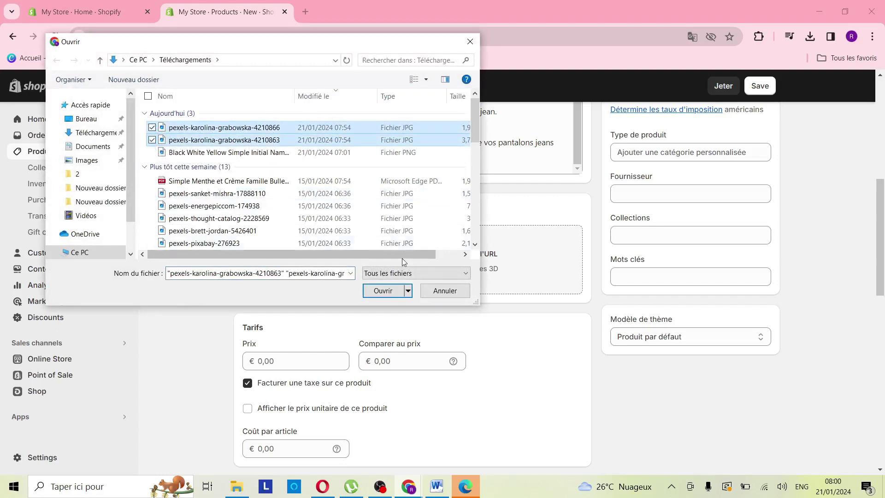
pyautogui.click(383, 291)
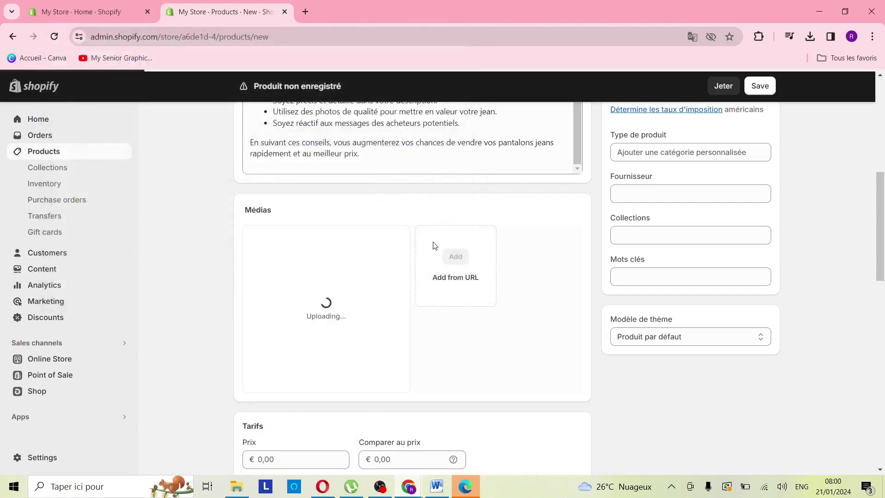
# Set the product's price to €50.00 and its compare-at price to €25.00
pyautogui.scroll(-6, 507, 312)
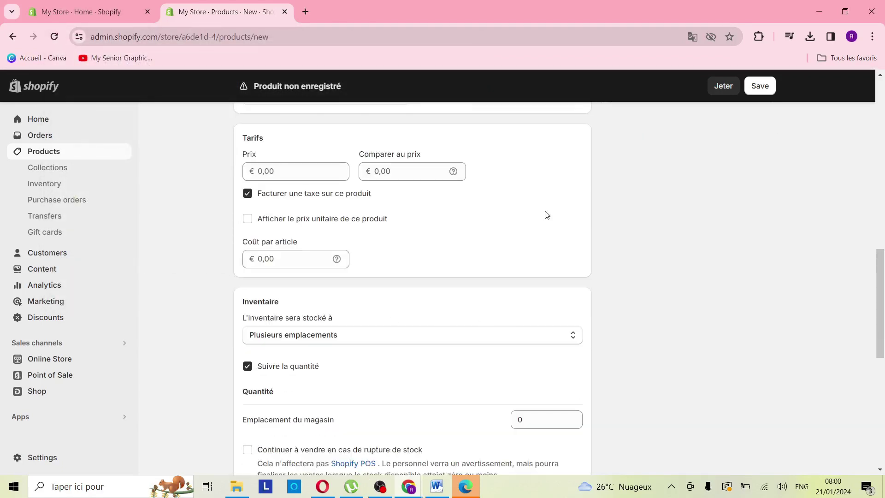
pyautogui.click(322, 176)
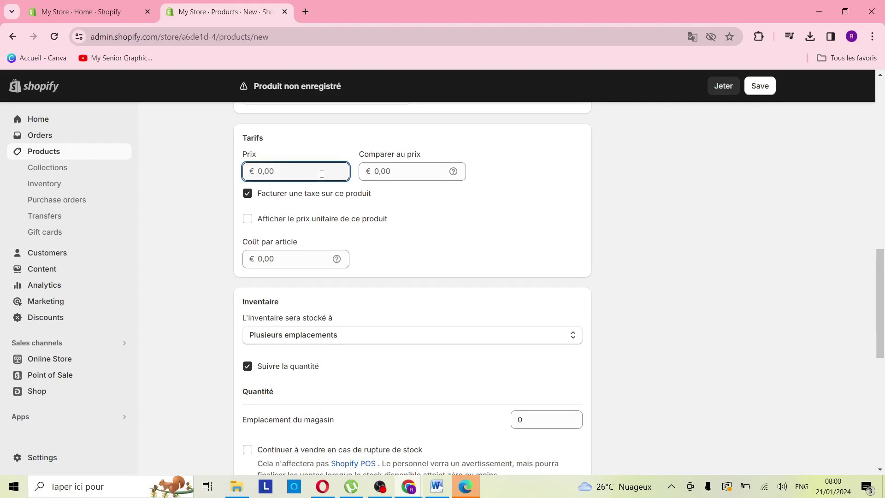
pyautogui.write('50')
pyautogui.click(398, 174)
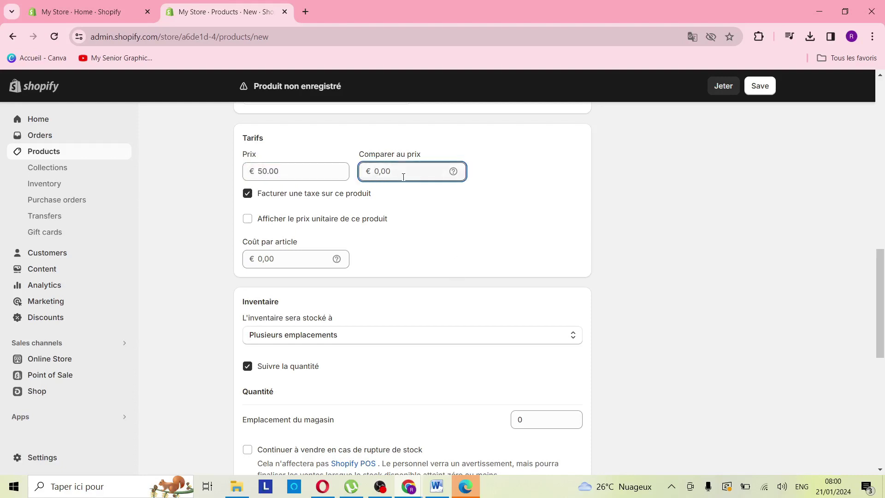
pyautogui.write('25')
# Set the product's cost per item to €50.00, leaving the unit price display off
pyautogui.click(247, 221)
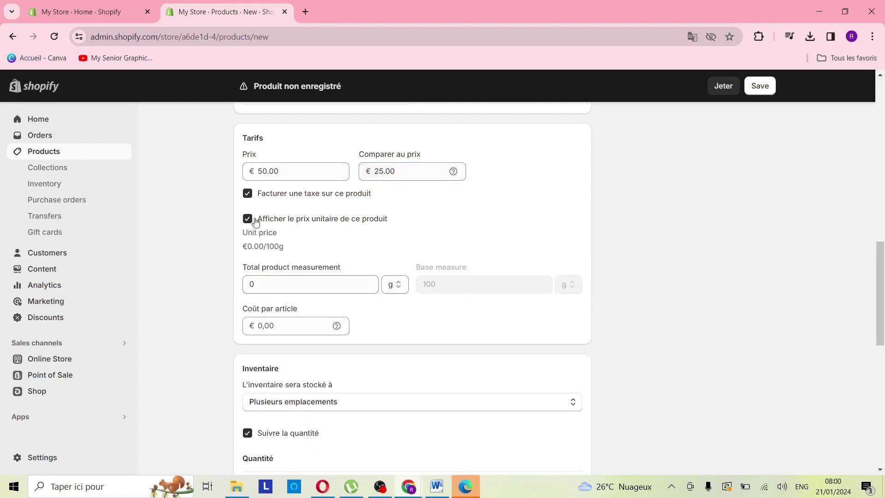
pyautogui.click(258, 223)
pyautogui.click(303, 257)
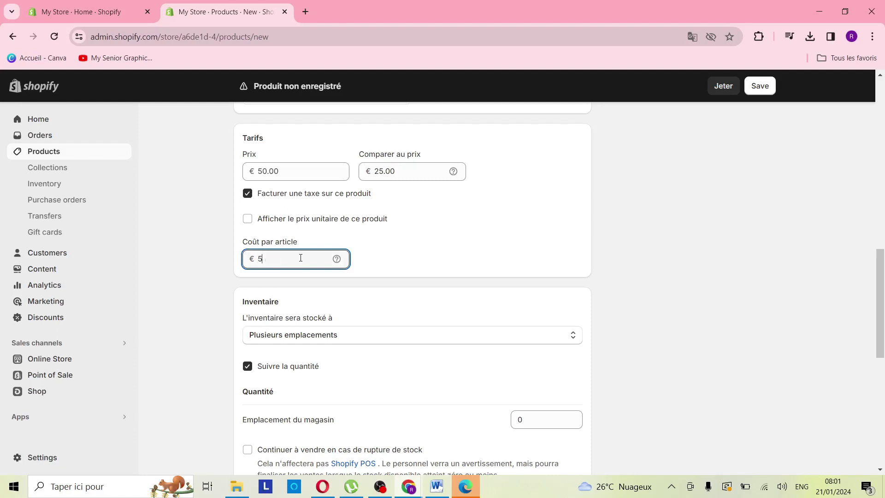
pyautogui.click(325, 294)
# Examine the product's inventory location options, quantity, shipping, variants and search engine listing sections
pyautogui.scroll(-5, 351, 286)
pyautogui.scroll(4, 310, 289)
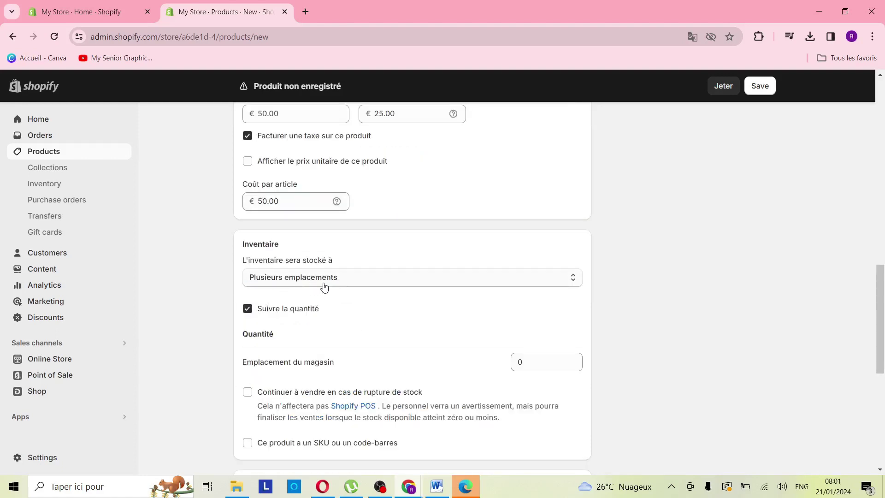
pyautogui.click(347, 281)
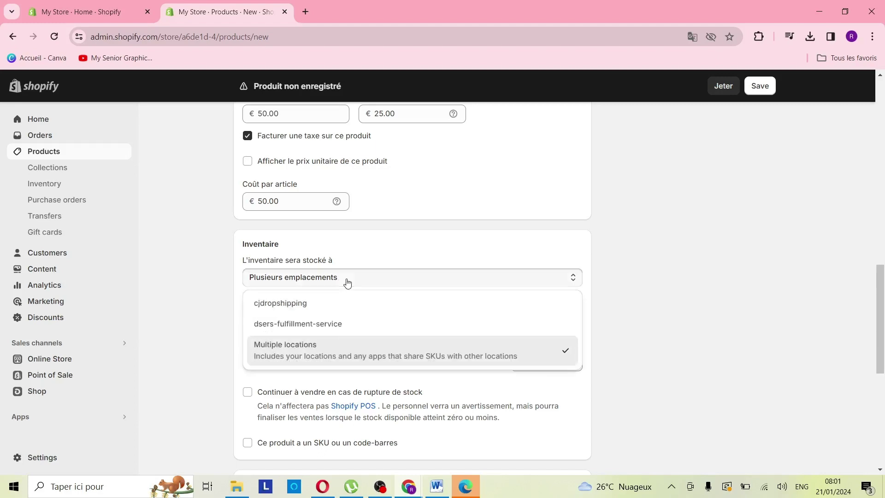
pyautogui.click(347, 282)
pyautogui.scroll(-3, 336, 327)
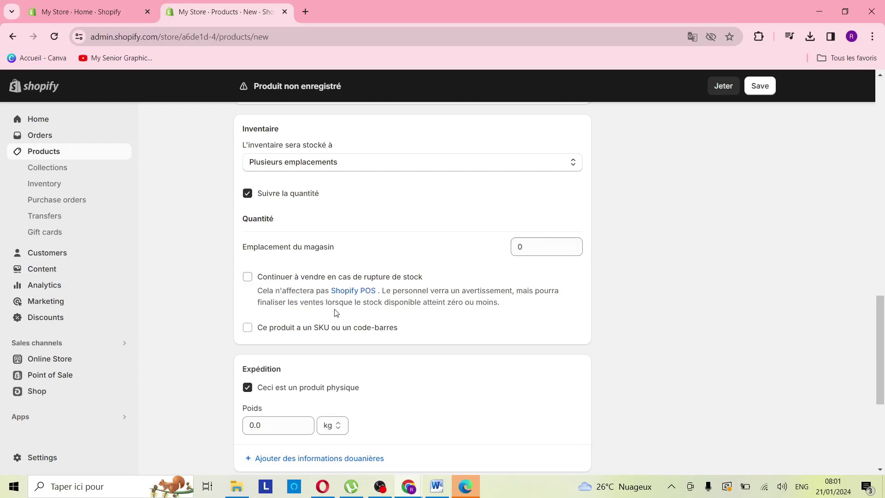
pyautogui.scroll(-3, 348, 320)
pyautogui.scroll(2, 286, 286)
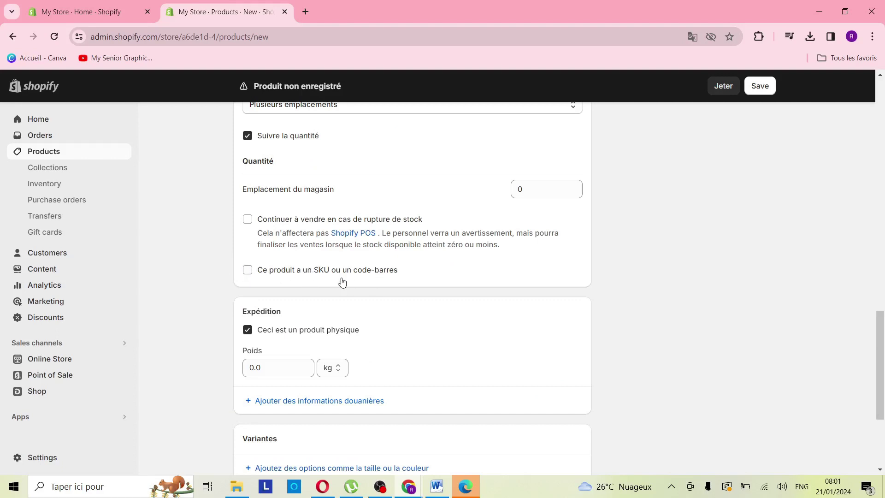
pyautogui.scroll(-3, 339, 281)
pyautogui.scroll(1, 248, 131)
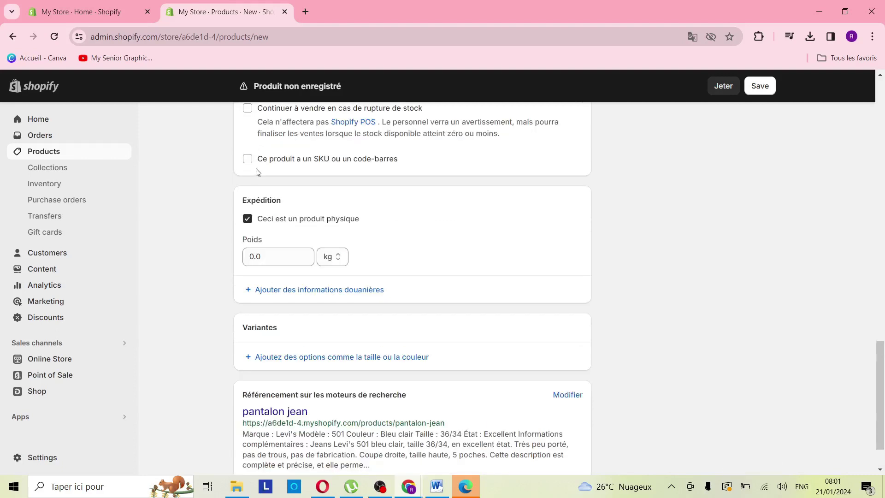
pyautogui.scroll(-1, 394, 259)
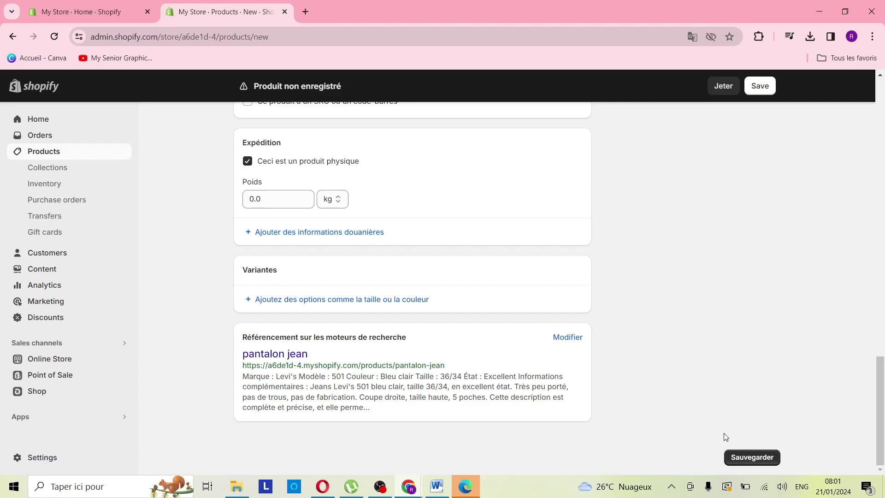
# Save the new product and look over its saved product page
pyautogui.click(757, 463)
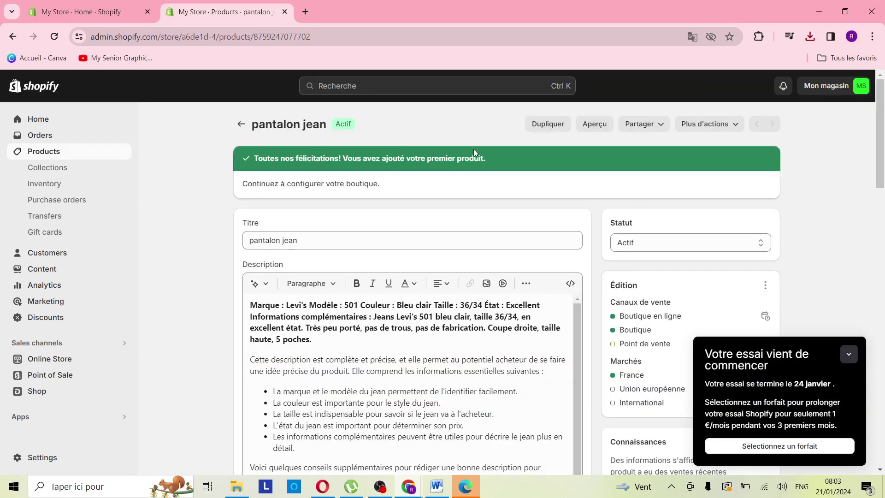
pyautogui.scroll(-5, 368, 169)
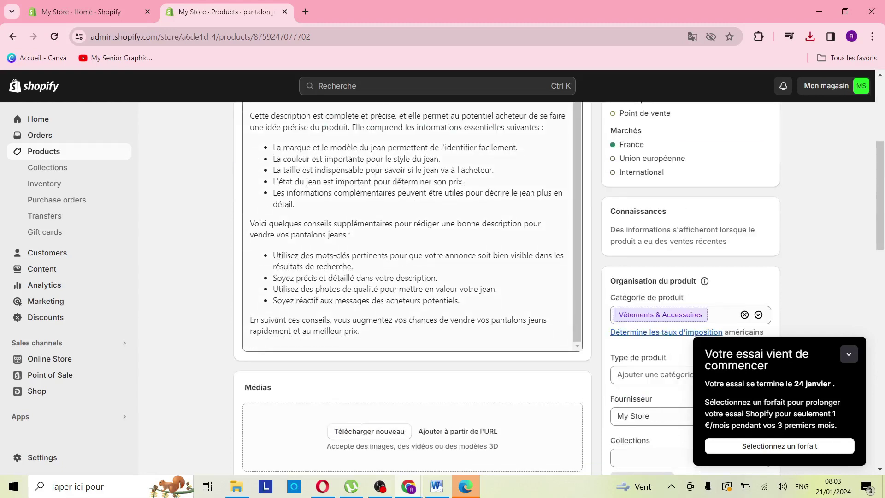
pyautogui.scroll(4, 187, 191)
pyautogui.scroll(1, 186, 191)
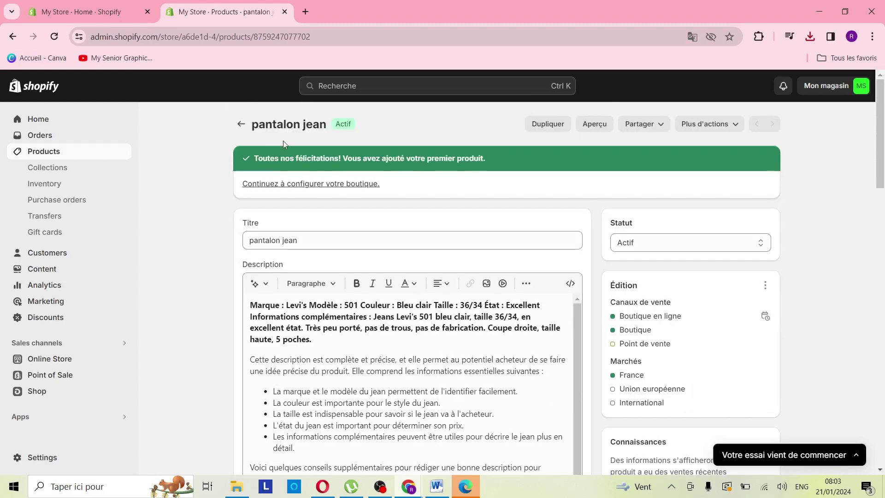
# Leave the product page and, from the store home's app launcher, search the Shopify App Store for "cj"
pyautogui.click(241, 124)
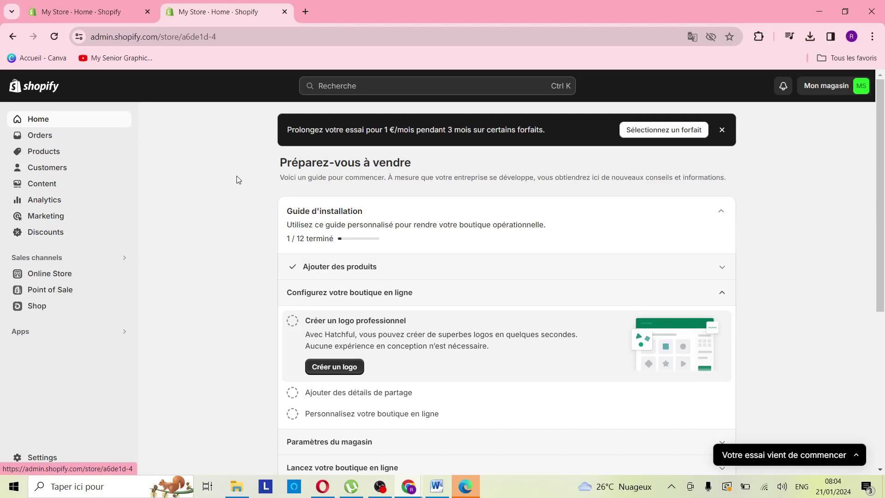
pyautogui.scroll(-4, 227, 205)
pyautogui.scroll(4, 227, 205)
pyautogui.click(37, 325)
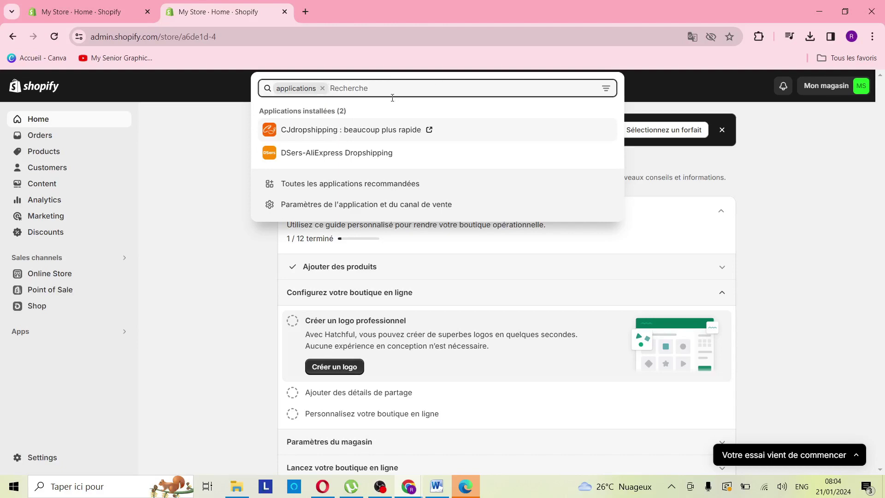
pyautogui.write('cj')
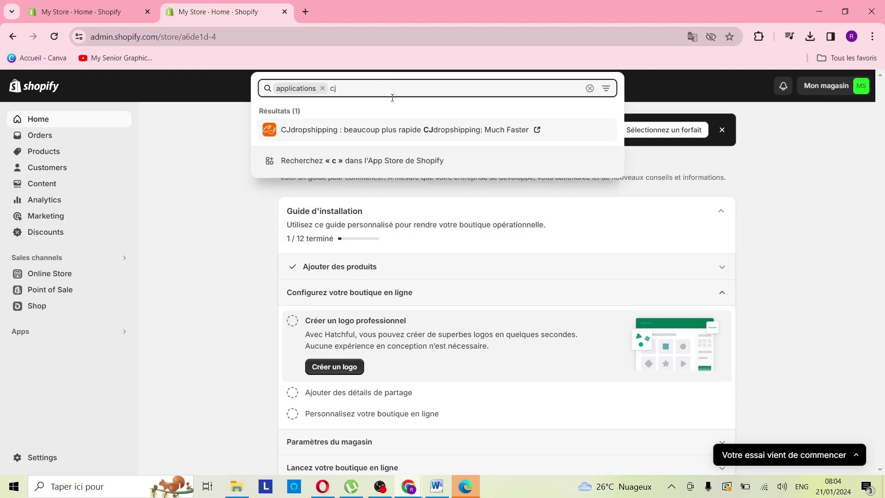
pyautogui.press('Return')
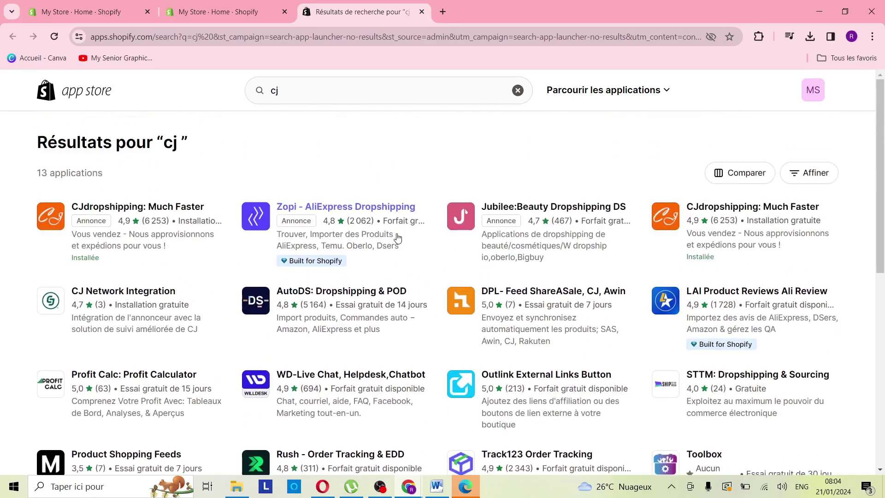
# Open the installed CJdropshipping: Much Faster app from its App Store listing and browse the CJdropshipping home page
pyautogui.click(154, 208)
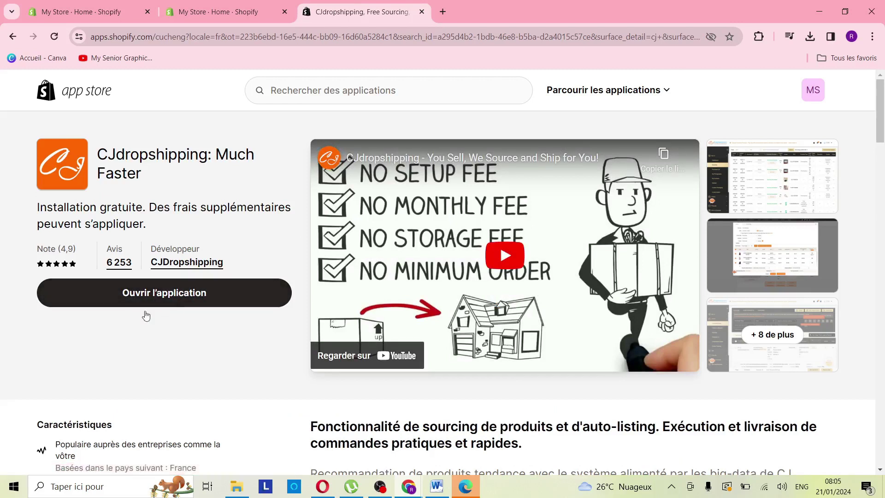
pyautogui.click(184, 298)
pyautogui.scroll(-5, 309, 262)
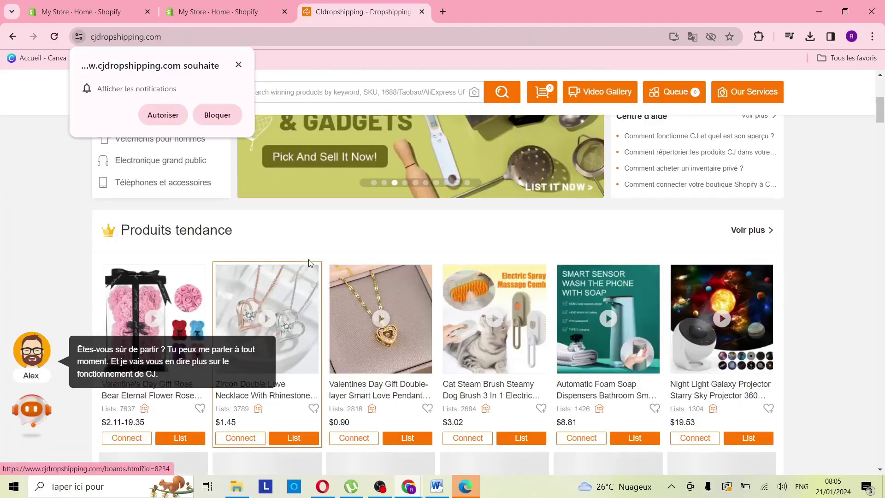
pyautogui.scroll(5, 309, 262)
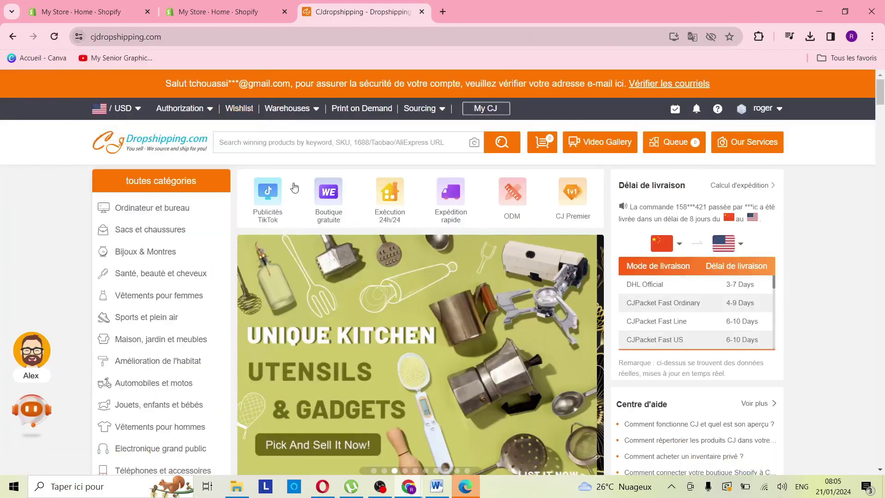
pyautogui.scroll(-3, 451, 357)
pyautogui.scroll(3, 452, 356)
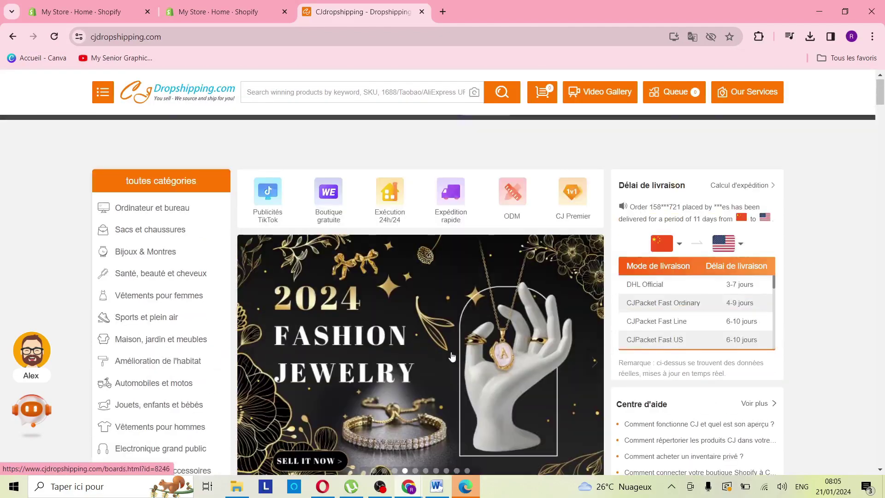
# Browse the CJdropshipping product catalogue and open the store listing form for the 17-color jellyfish lava lamp
pyautogui.scroll(-3, 414, 340)
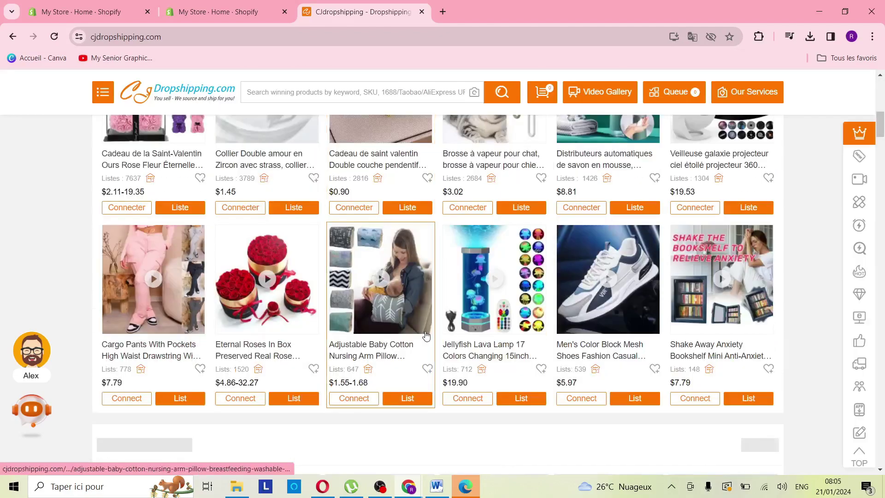
pyautogui.scroll(5, 449, 249)
pyautogui.scroll(-5, 449, 249)
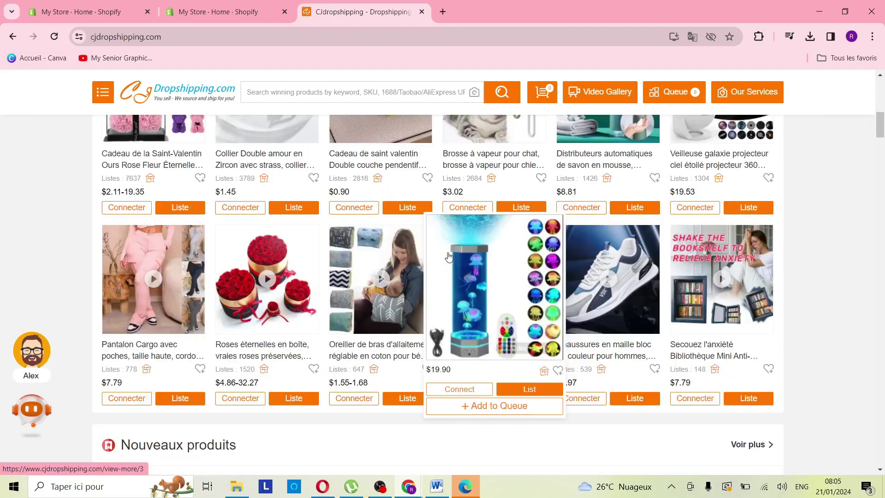
pyautogui.moveTo(412, 288)
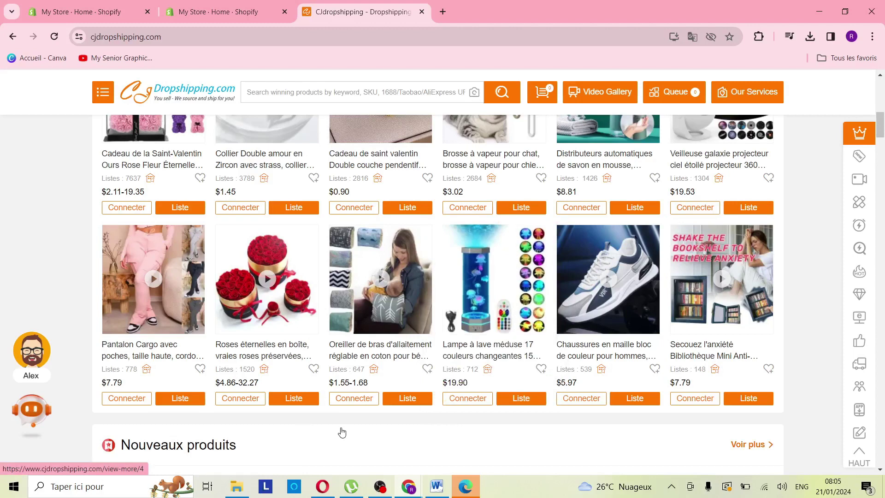
pyautogui.moveTo(517, 399)
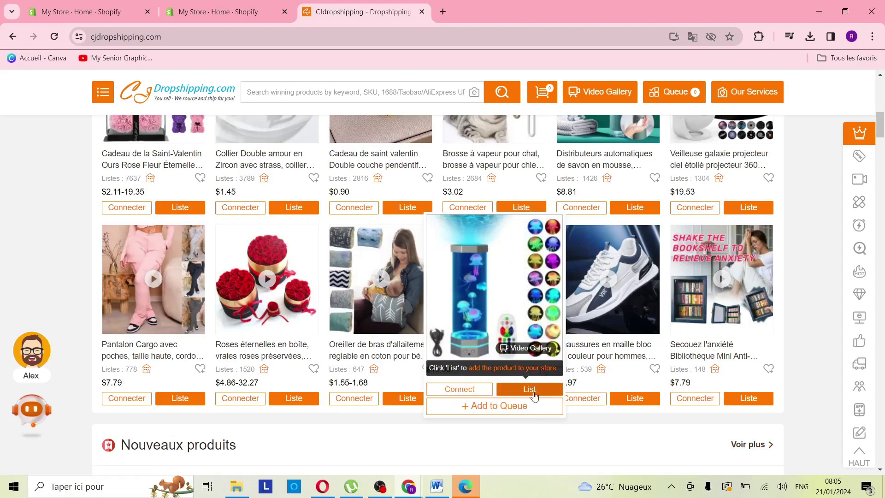
pyautogui.click(537, 393)
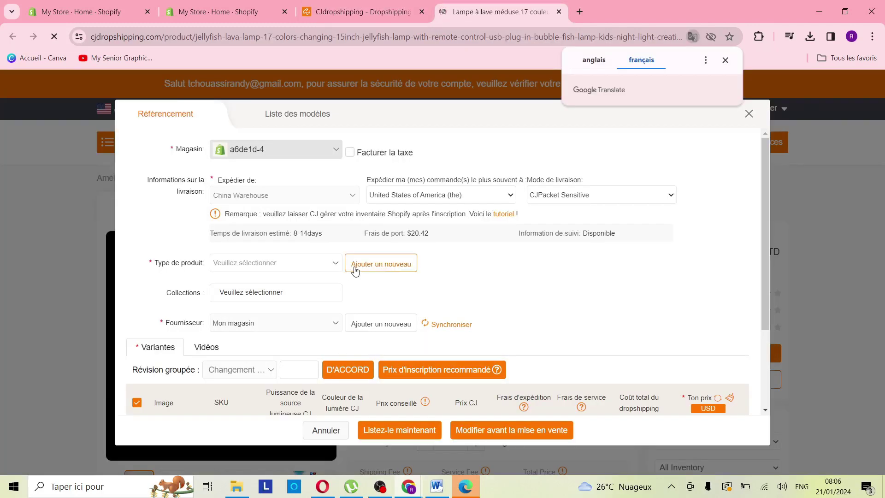
# Examine the lamp's listing settings and variant costs, and select the first variant's selling price for entry
pyautogui.scroll(-2, 356, 270)
pyautogui.scroll(2, 359, 270)
pyautogui.scroll(-1, 375, 267)
pyautogui.scroll(-1, 476, 342)
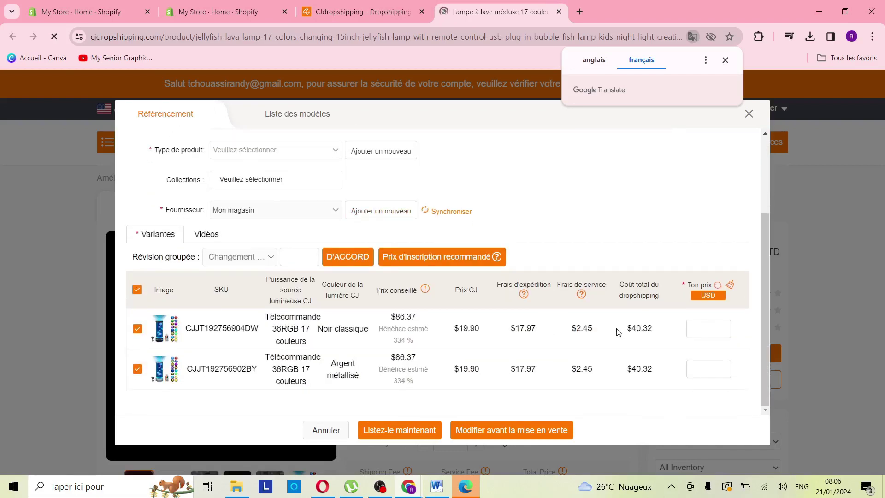
pyautogui.click(715, 330)
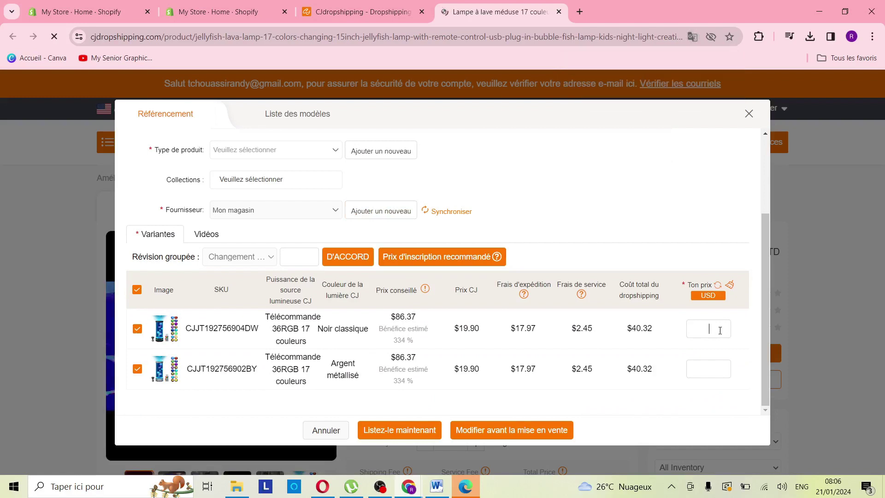
# Check the available product type choices in the lamp's listing form and look over the rest of the form
pyautogui.scroll(2, 378, 234)
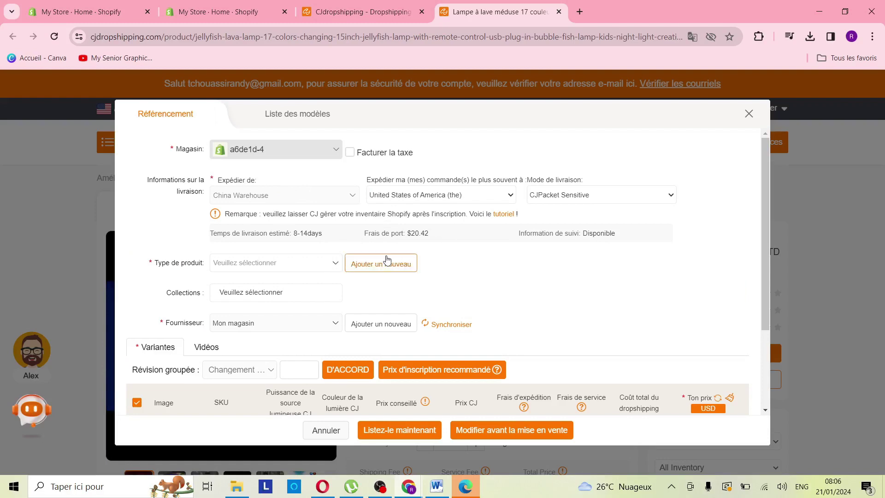
pyautogui.click(339, 263)
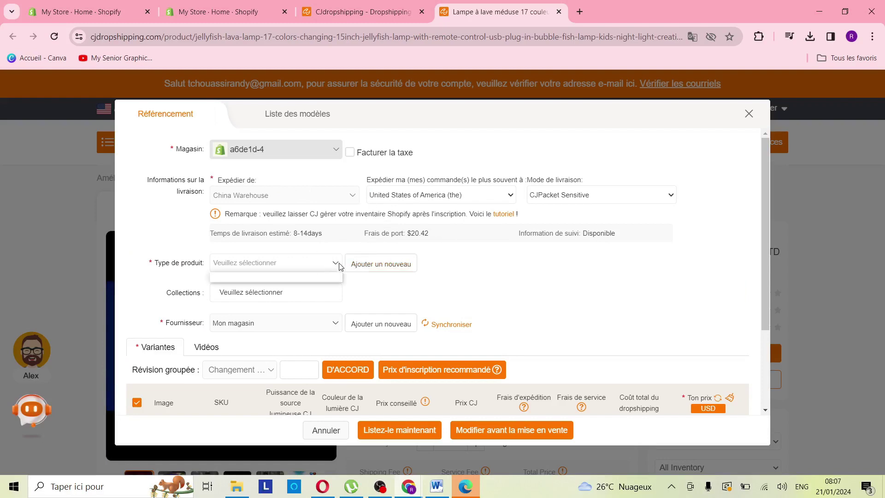
pyautogui.click(324, 277)
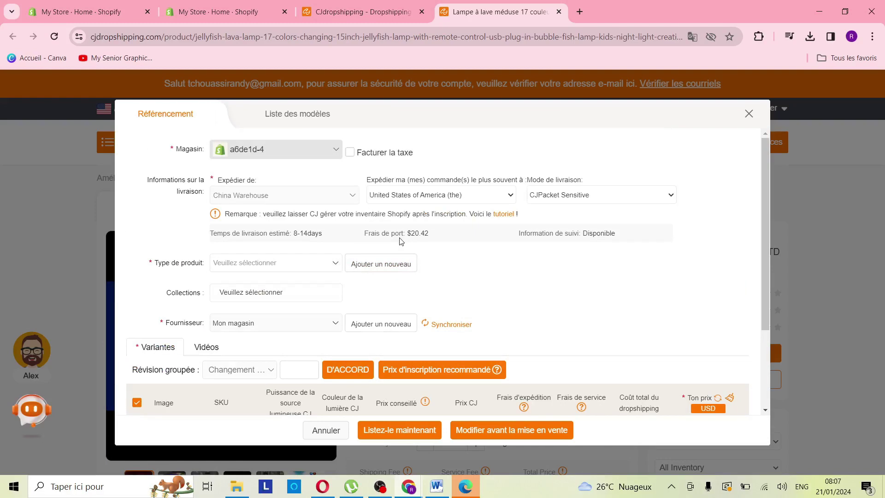
pyautogui.scroll(-2, 568, 371)
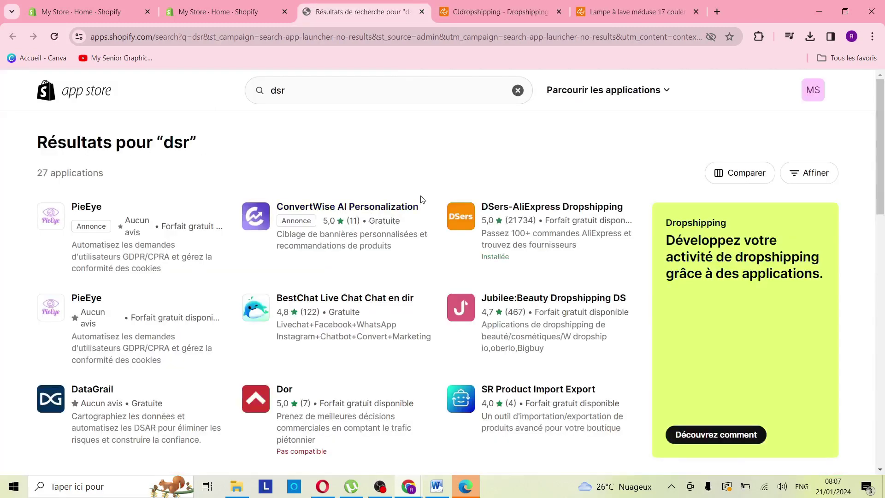
# Look through the Shopify App Store results for "dsr" to find the DSers dropshipping app
pyautogui.scroll(-3, 392, 230)
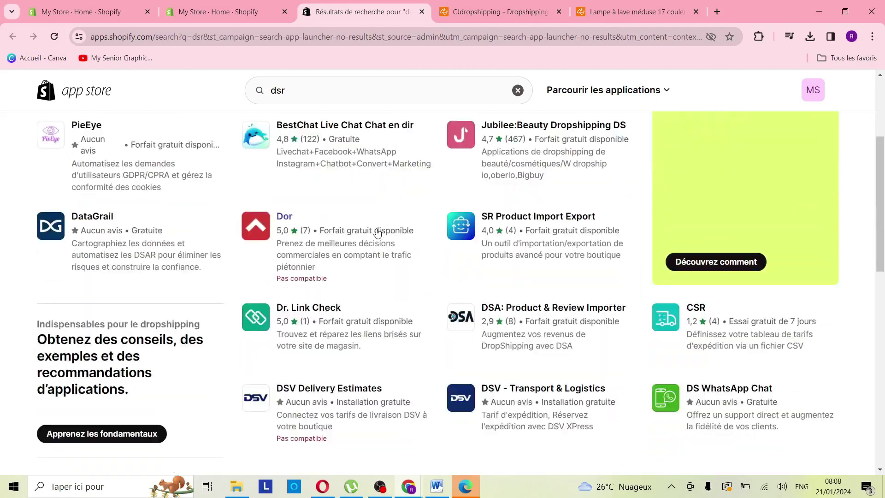
pyautogui.scroll(3, 373, 235)
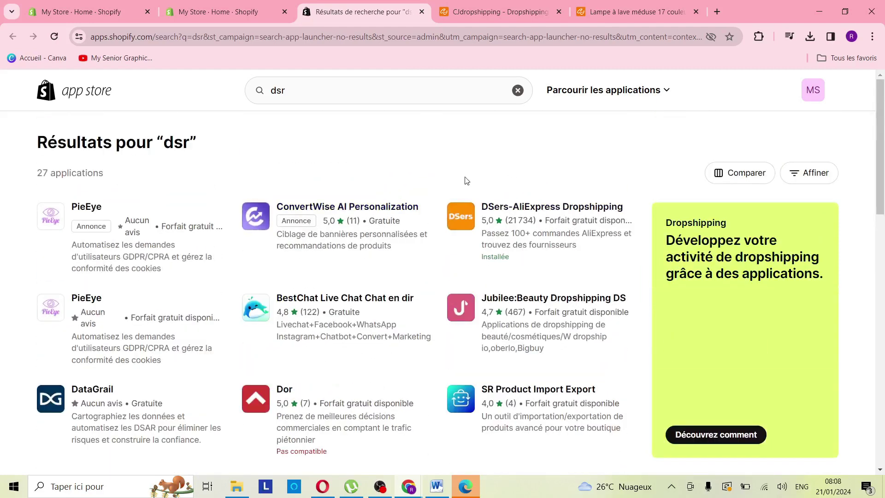